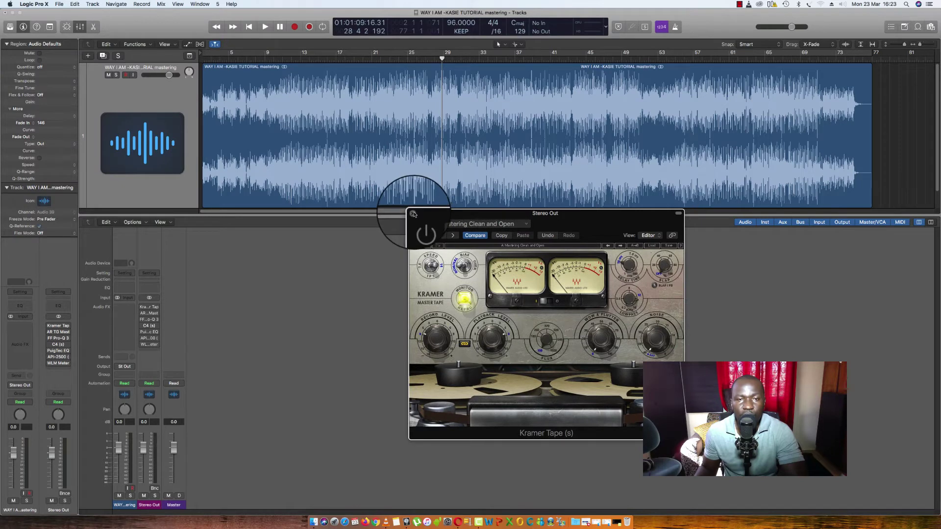
Close the Kramer Tape window and create a cycle region from bar 22 beat 3 to bar 30 beat 4, auditioning it during the adjustment.
{"action": "left_click", "coordinate": [409, 208]}
{"action": "left_click_drag", "start_coordinate": [368, 54], "coordinate": [534, 56]}
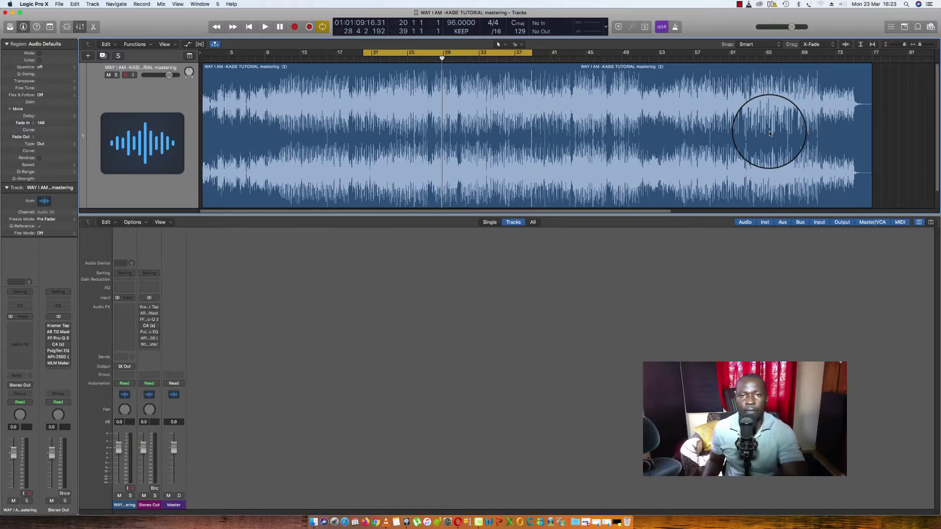
{"action": "key", "text": "space"}
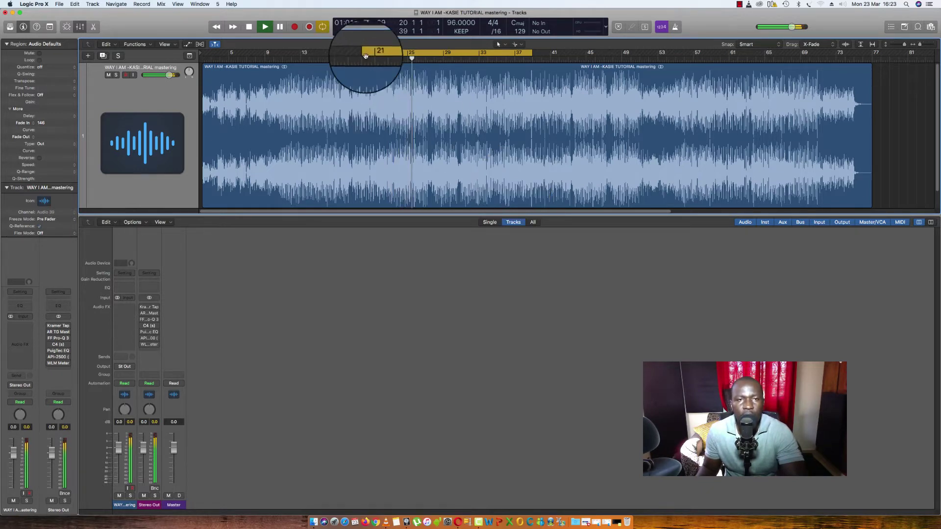
{"action": "left_click_drag", "start_coordinate": [364, 52], "coordinate": [387, 57]}
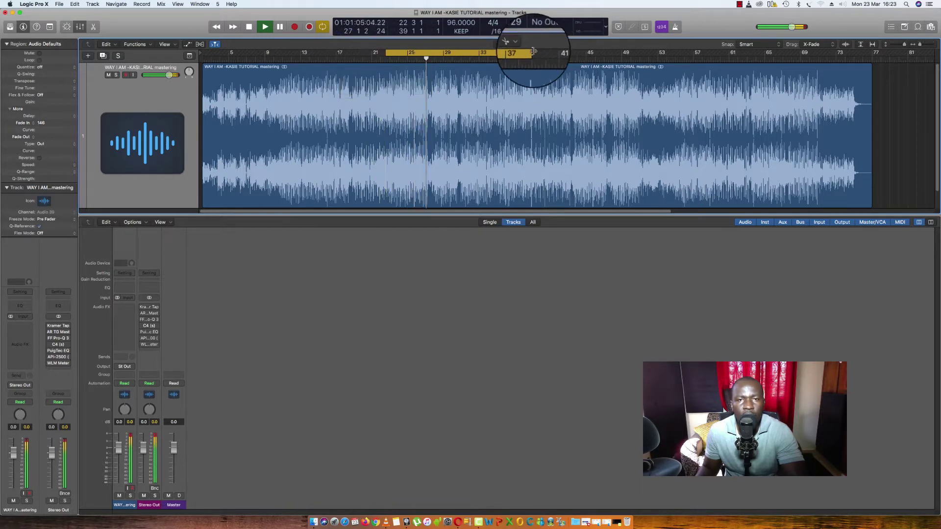
{"action": "left_click_drag", "start_coordinate": [527, 51], "coordinate": [458, 72]}
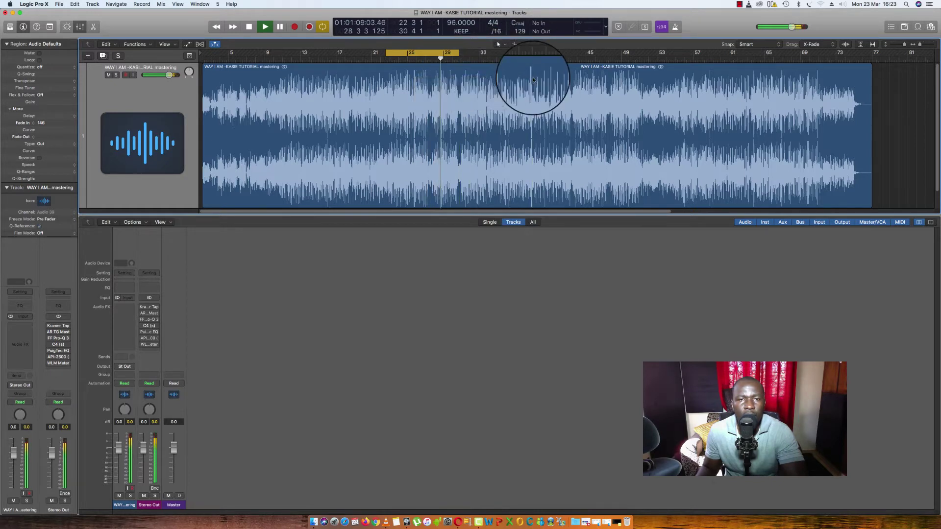
{"action": "key", "text": "space"}
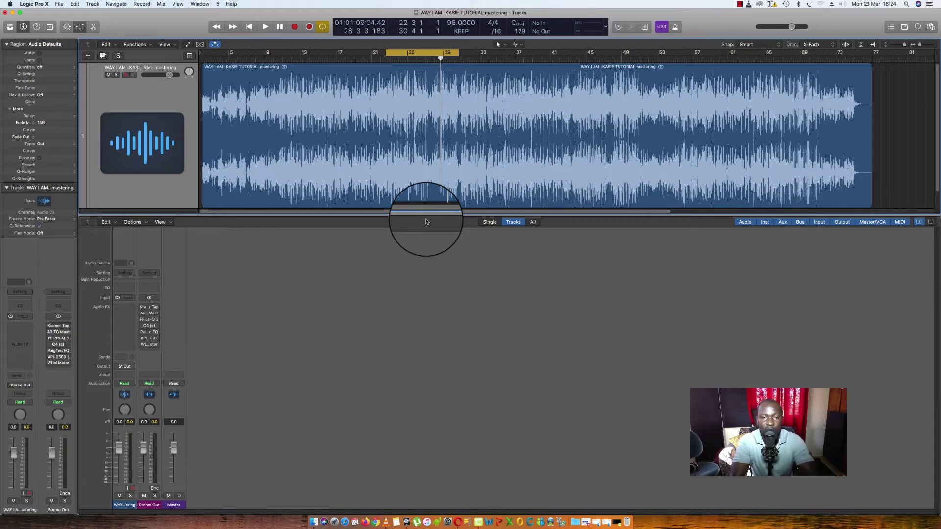
Play the cycled section to check the Stereo Out level, and set the audio region's gain to -3 dB.
{"action": "key", "text": "space"}
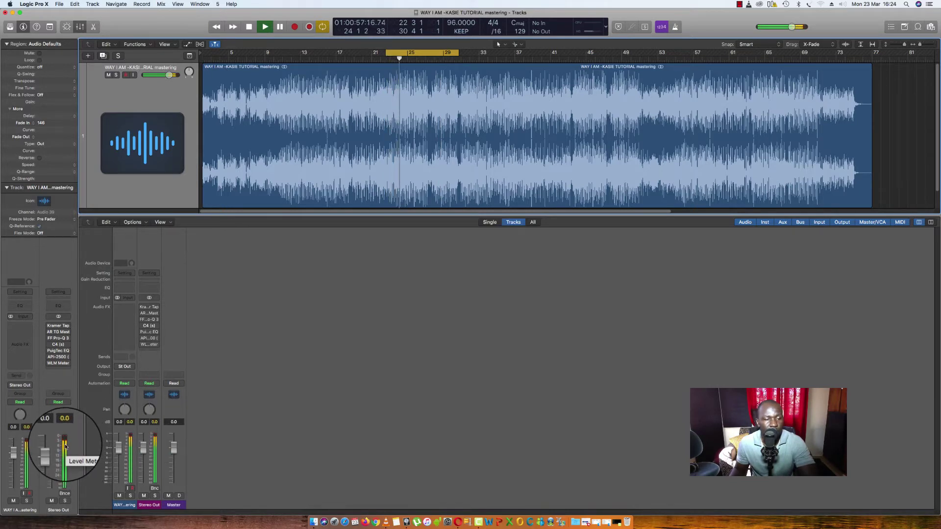
{"action": "key", "text": "space"}
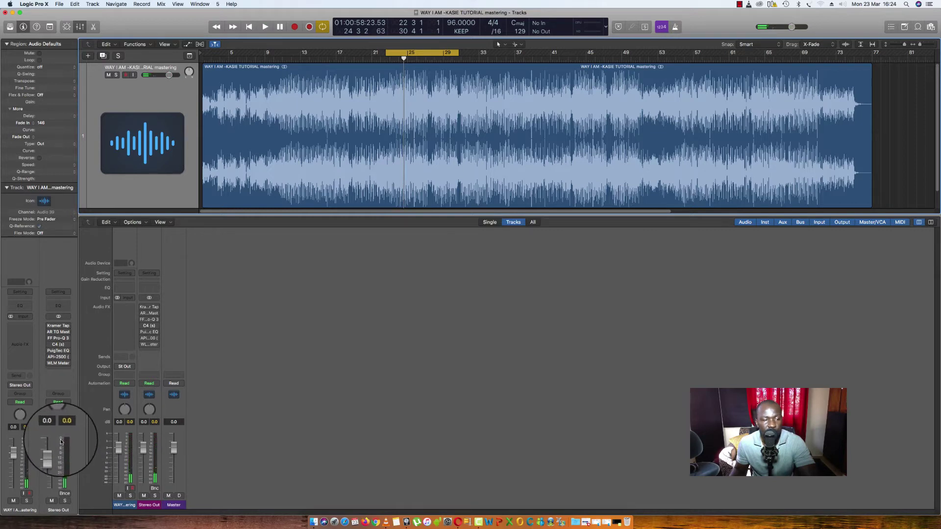
{"action": "left_click", "coordinate": [408, 179]}
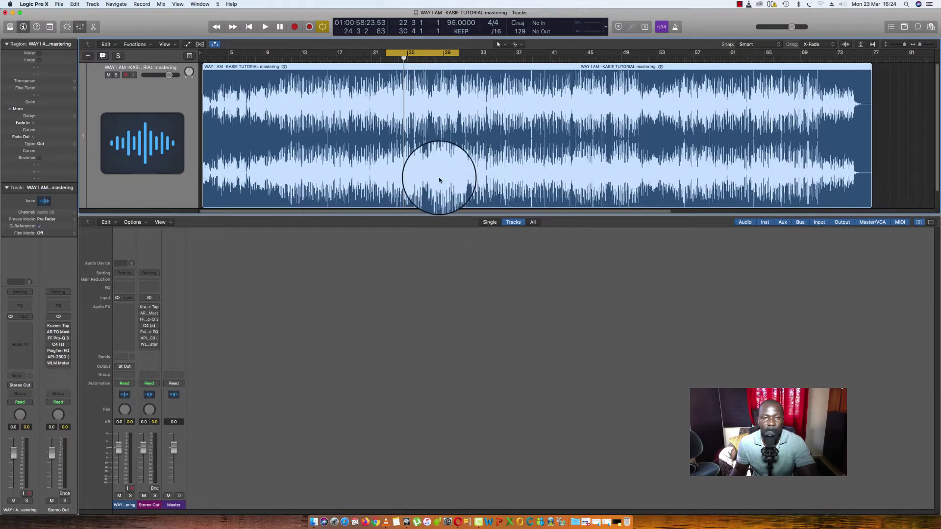
{"action": "double_click", "coordinate": [48, 103]}
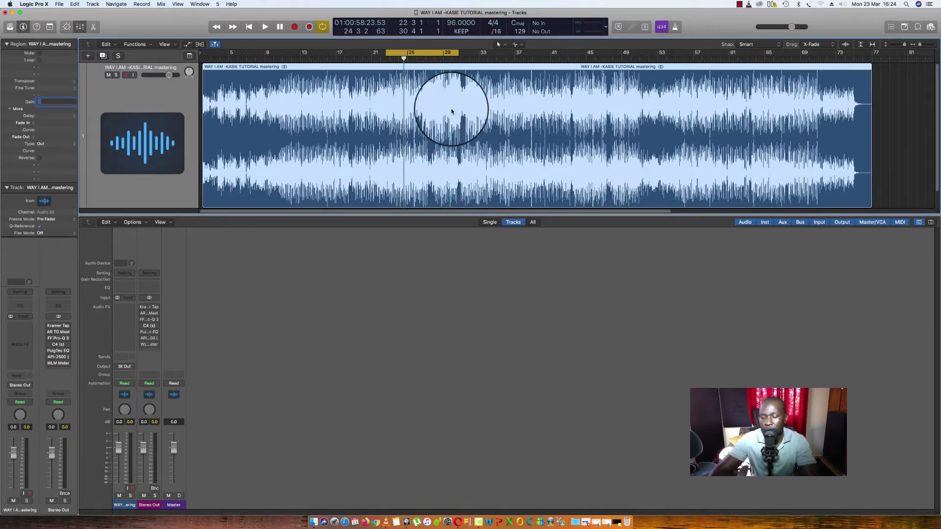
{"action": "type", "text": "-3"}
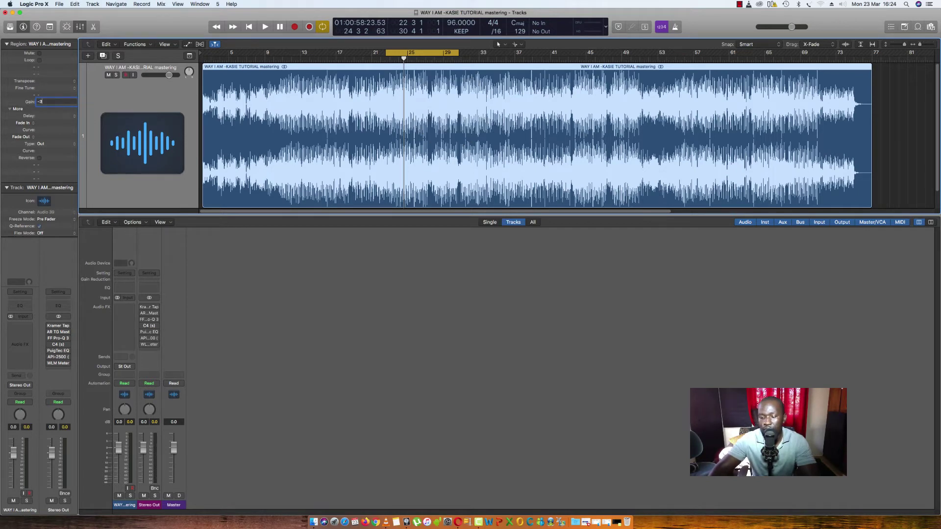
{"action": "key", "text": "Return"}
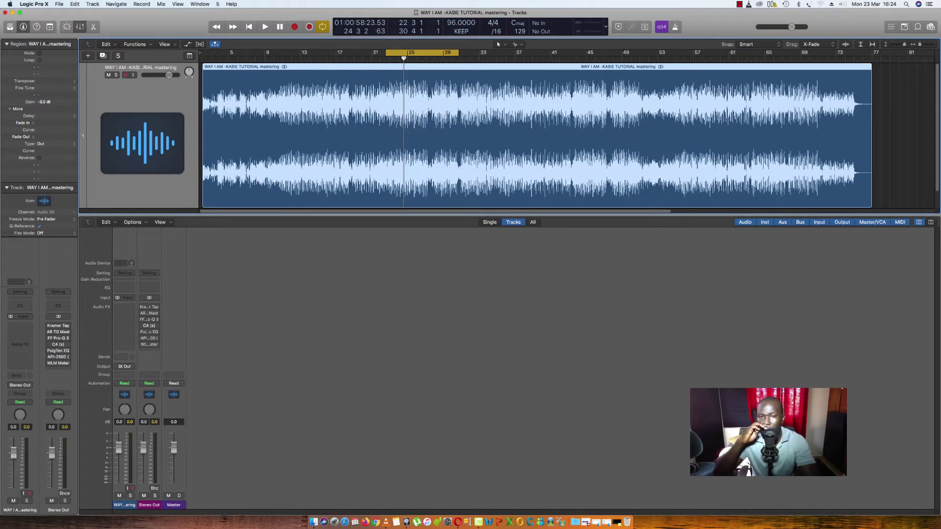
Audition the reduced level and shorten the cycle region to end at about bar 27.
{"action": "key", "text": "space"}
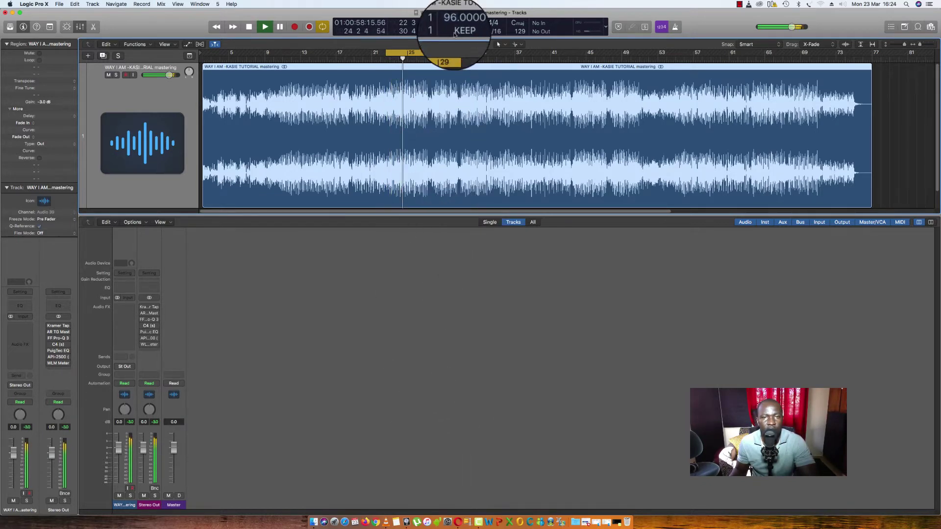
{"action": "left_click_drag", "start_coordinate": [458, 53], "coordinate": [427, 53]}
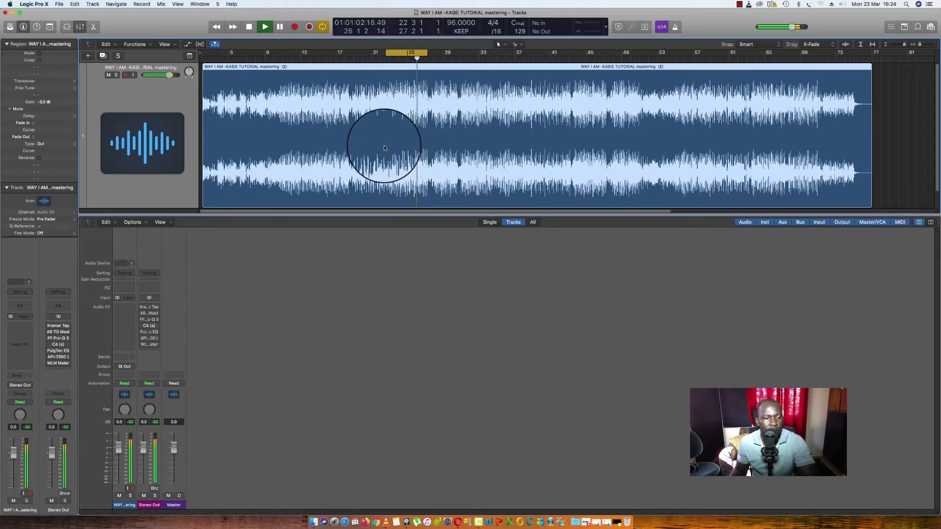
{"action": "key", "text": "space"}
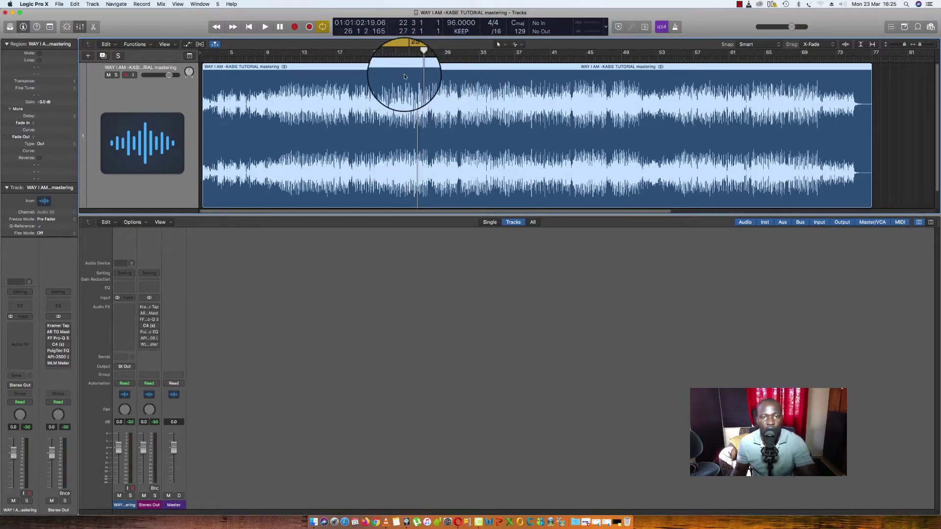
Open the Kramer Tape plug-in on the Stereo Out channel and switch it on.
{"action": "left_click", "coordinate": [149, 307]}
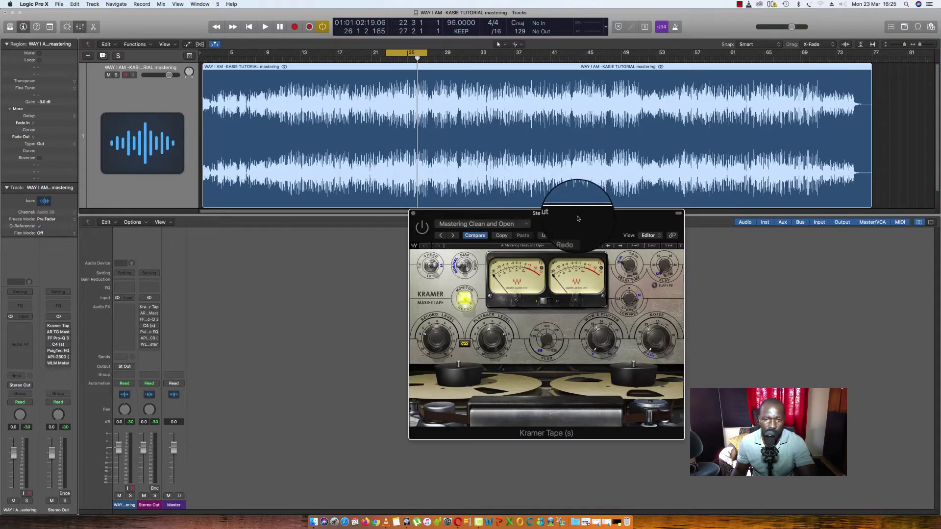
{"action": "left_click_drag", "start_coordinate": [577, 211], "coordinate": [504, 205]}
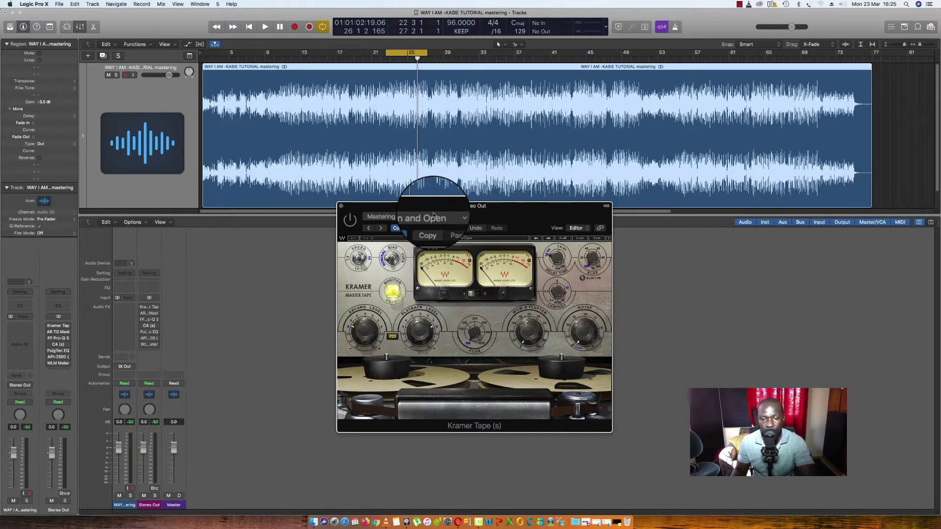
{"action": "left_click", "coordinate": [362, 216]}
{"action": "left_click_drag", "start_coordinate": [474, 208], "coordinate": [460, 233]}
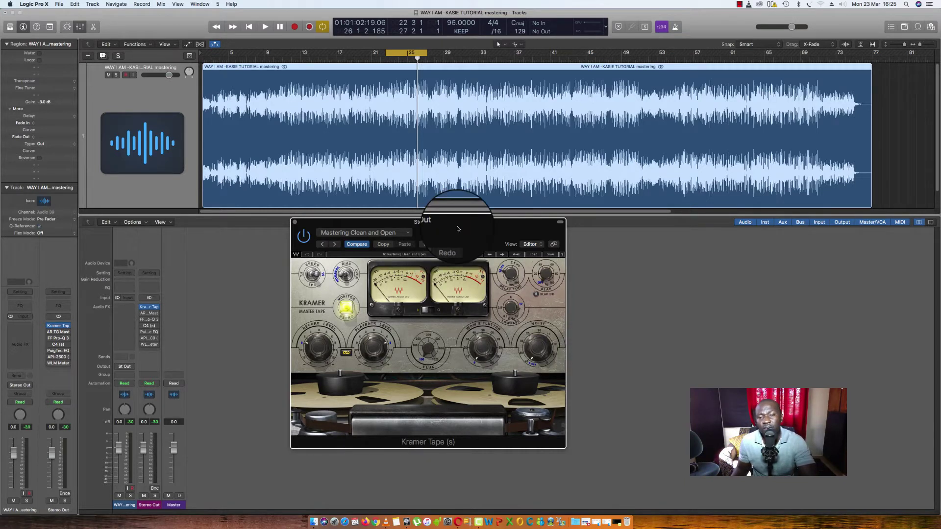
{"action": "left_click_drag", "start_coordinate": [457, 229], "coordinate": [460, 224]}
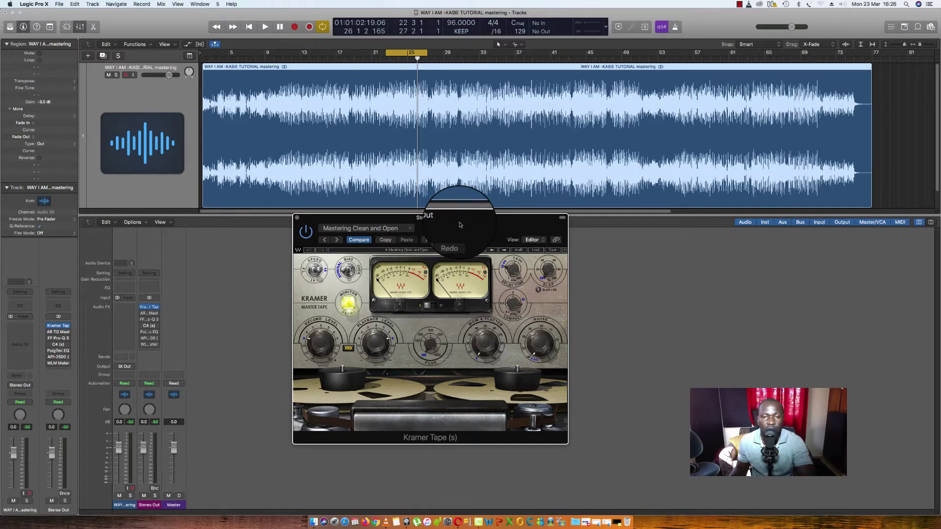
{"action": "left_click_drag", "start_coordinate": [459, 224], "coordinate": [458, 226]}
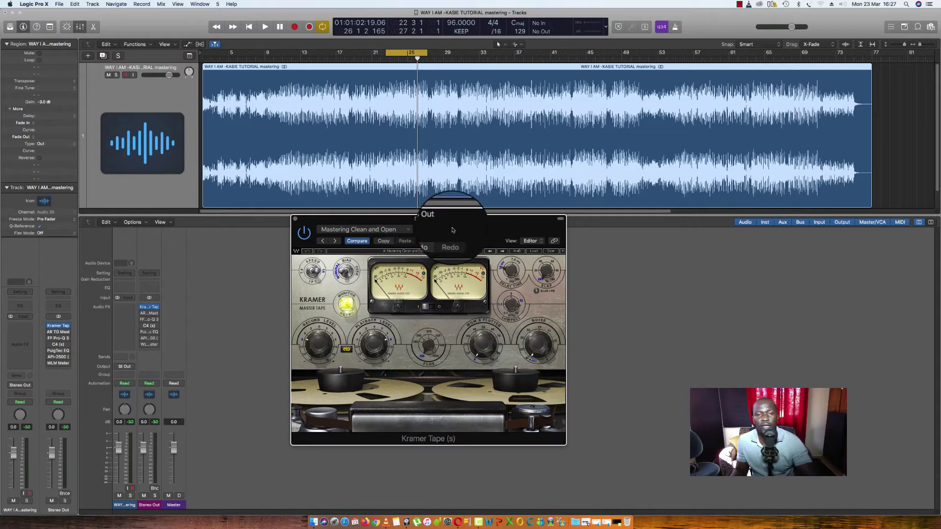
{"action": "mouse_move", "coordinate": [452, 230]}
{"action": "left_mouse_down"}
{"action": "mouse_move", "coordinate": [483, 226]}
{"action": "mouse_move", "coordinate": [444, 227]}
{"action": "left_mouse_up"}
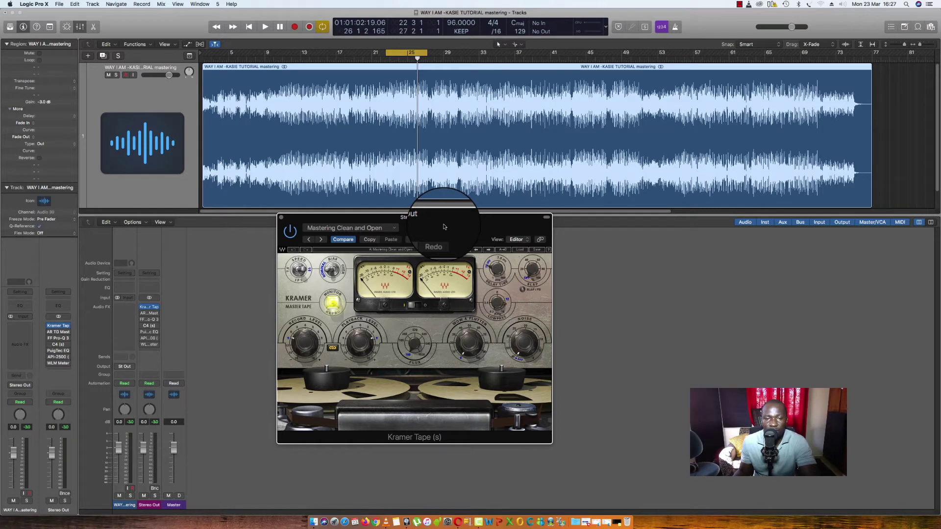
{"action": "left_click_drag", "start_coordinate": [444, 226], "coordinate": [443, 220]}
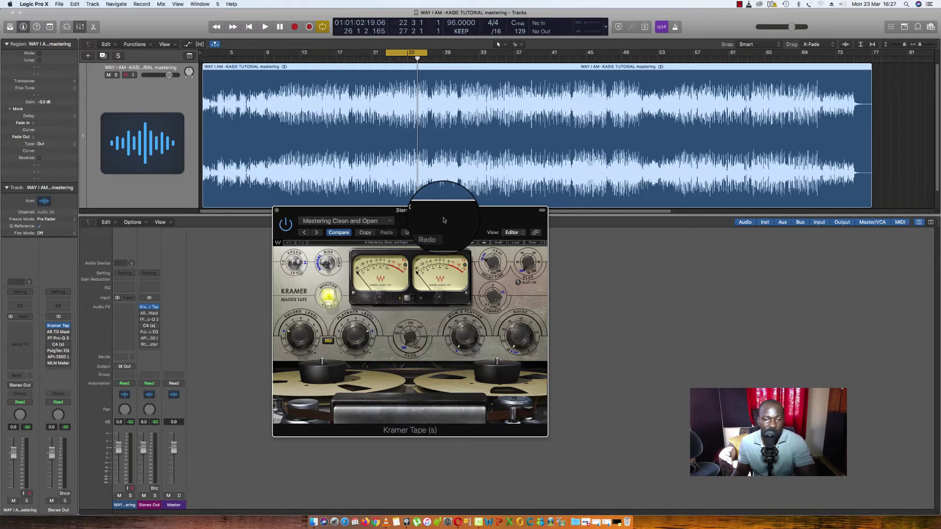
{"action": "left_click_drag", "start_coordinate": [466, 213], "coordinate": [459, 209]}
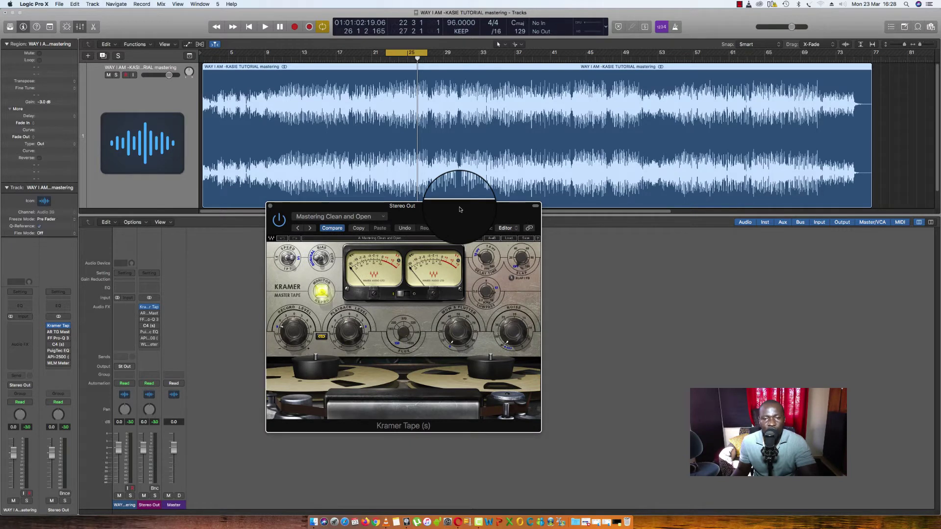
{"action": "left_click", "coordinate": [508, 238]}
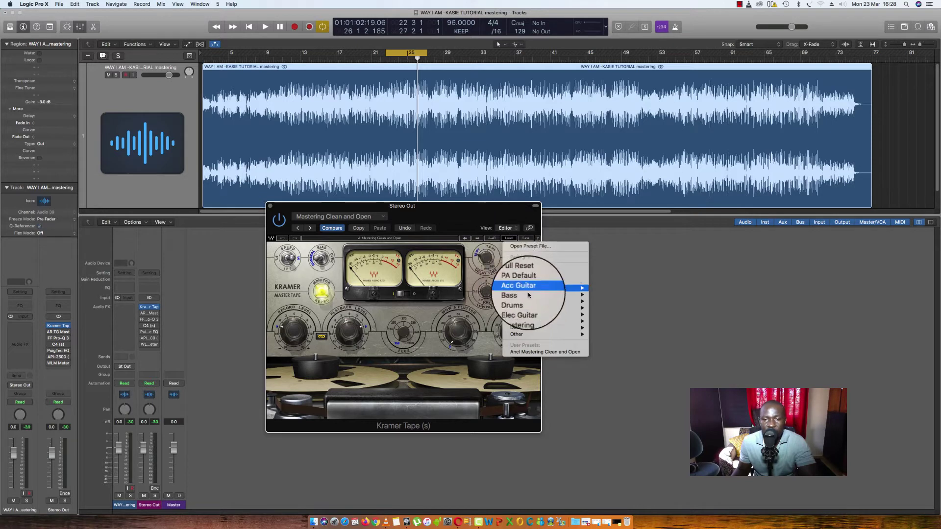
{"action": "mouse_move", "coordinate": [535, 314]}
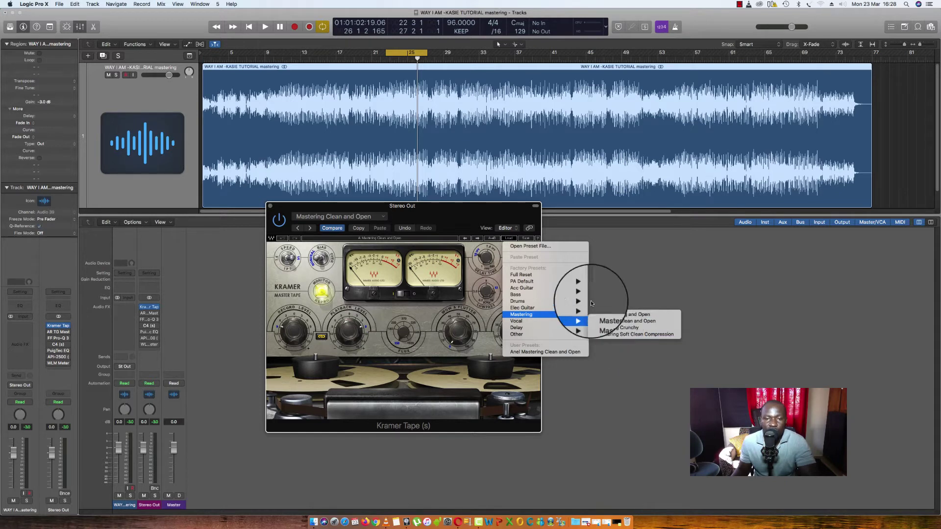
{"action": "left_click", "coordinate": [469, 214]}
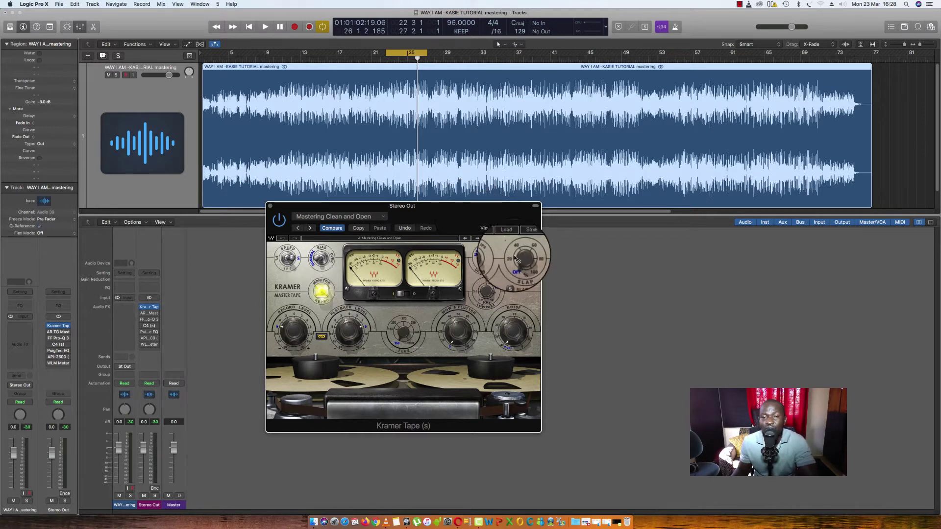
Load the Mastering Big and Open factory preset in Kramer Tape.
{"action": "left_click", "coordinate": [509, 238]}
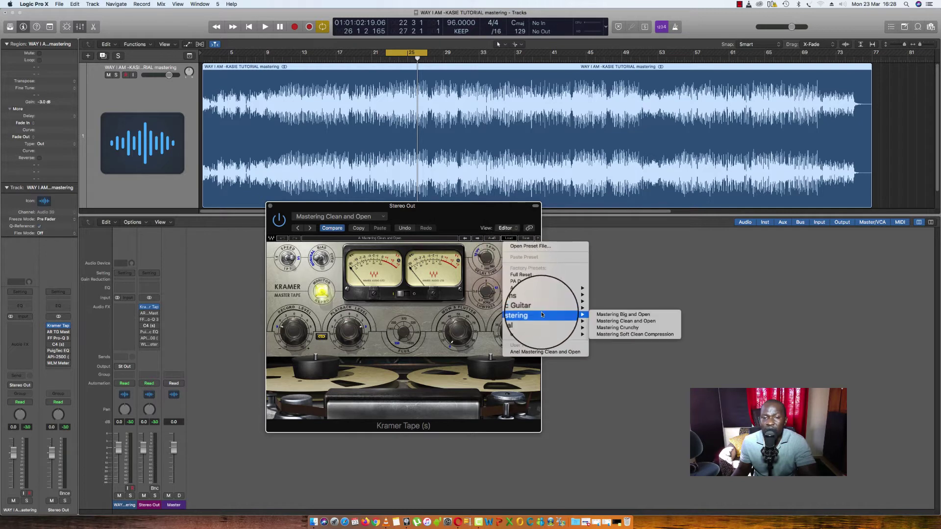
{"action": "left_click", "coordinate": [618, 315]}
{"action": "left_click_drag", "start_coordinate": [441, 210], "coordinate": [460, 204]}
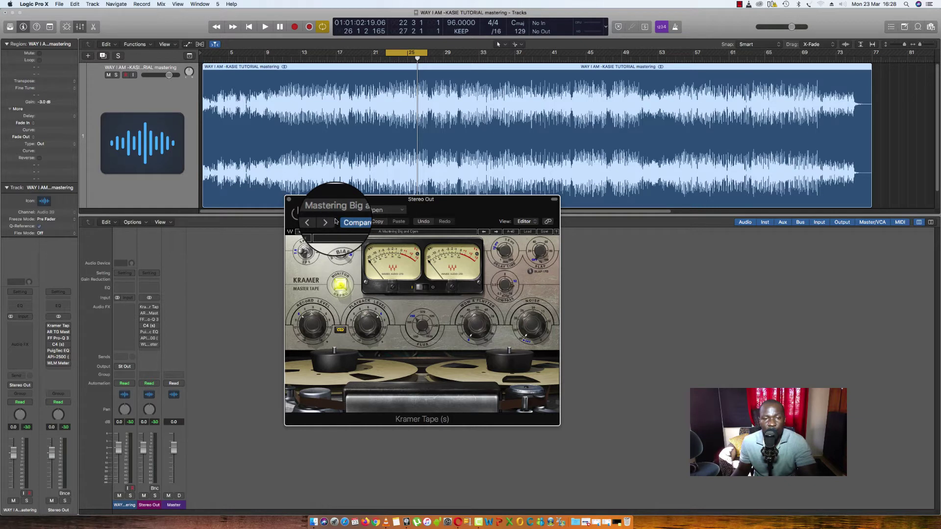
Play the cycled section and compare the sound with Kramer Tape bypassed and active, leaving the plug-in on when stopping playback.
{"action": "key", "text": "space"}
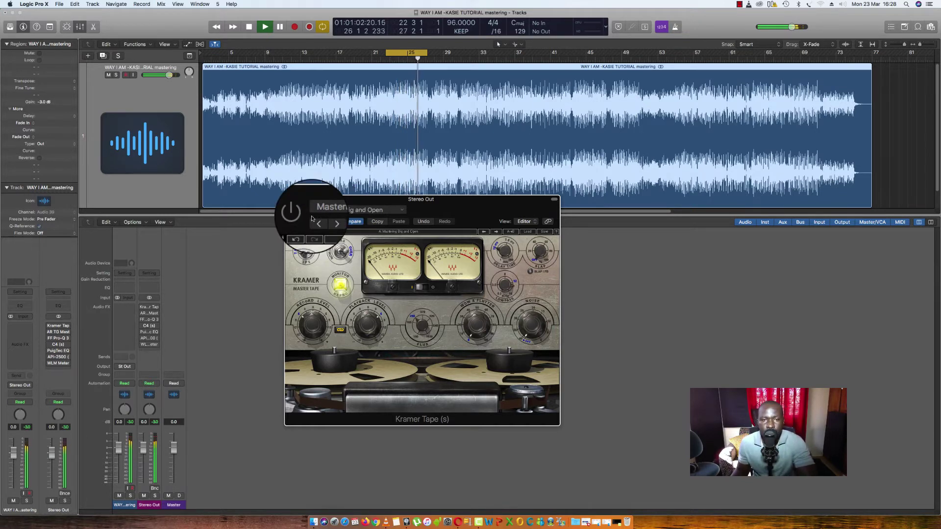
{"action": "key", "text": "space"}
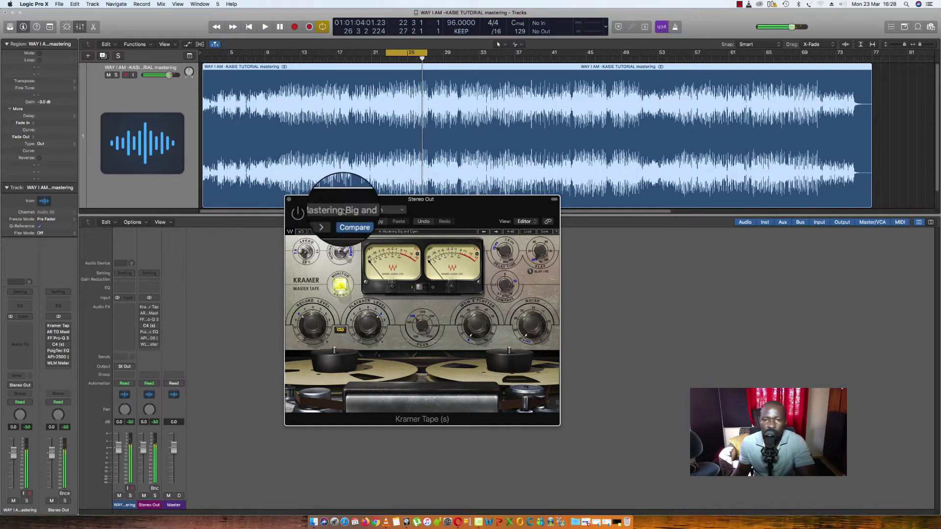
{"action": "left_click_drag", "start_coordinate": [453, 214], "coordinate": [480, 209]}
{"action": "key", "text": "space"}
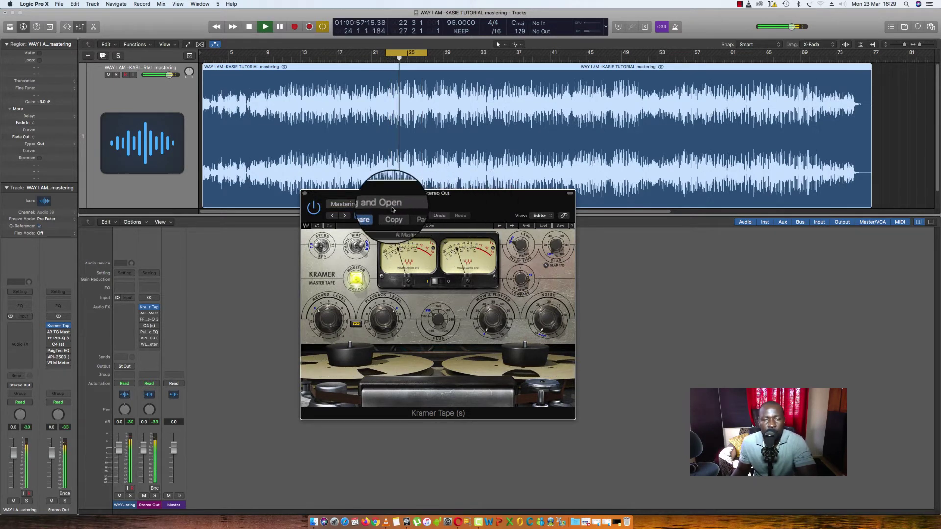
{"action": "left_click", "coordinate": [314, 212]}
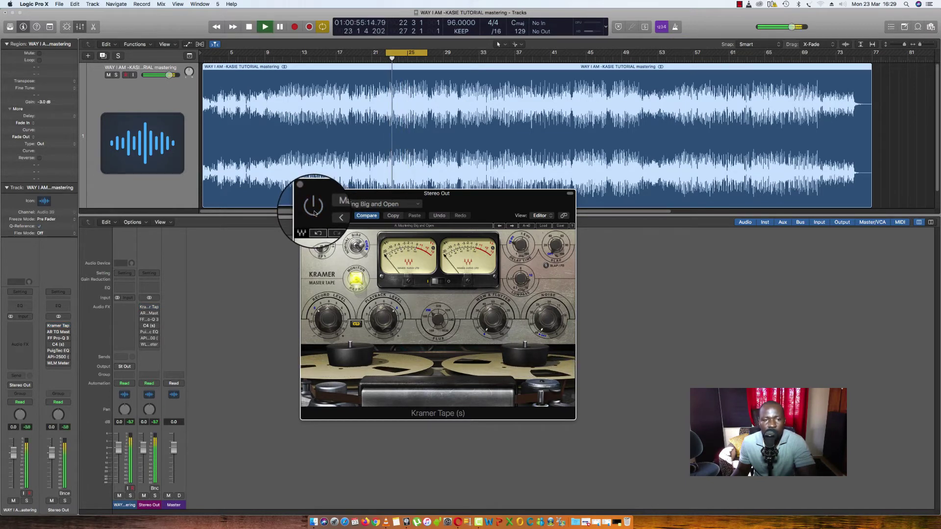
{"action": "left_click", "coordinate": [314, 212]}
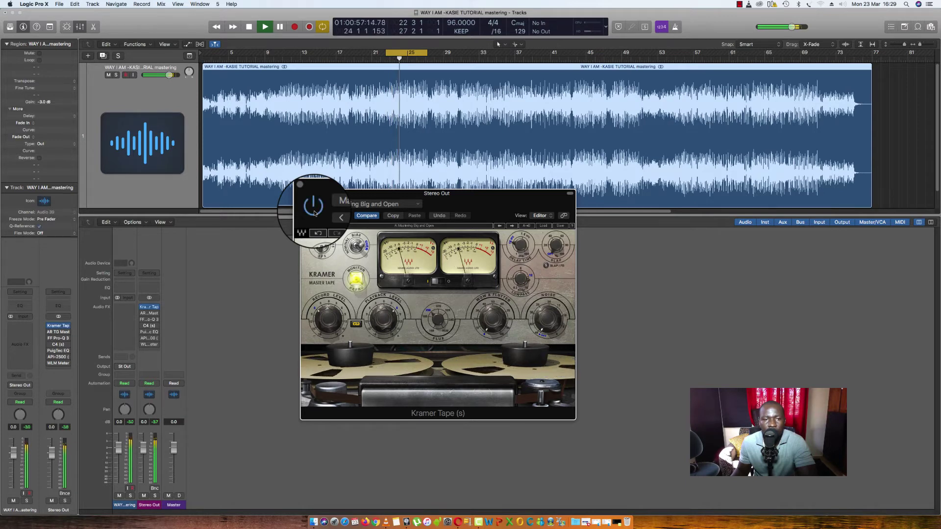
{"action": "left_click", "coordinate": [314, 212]}
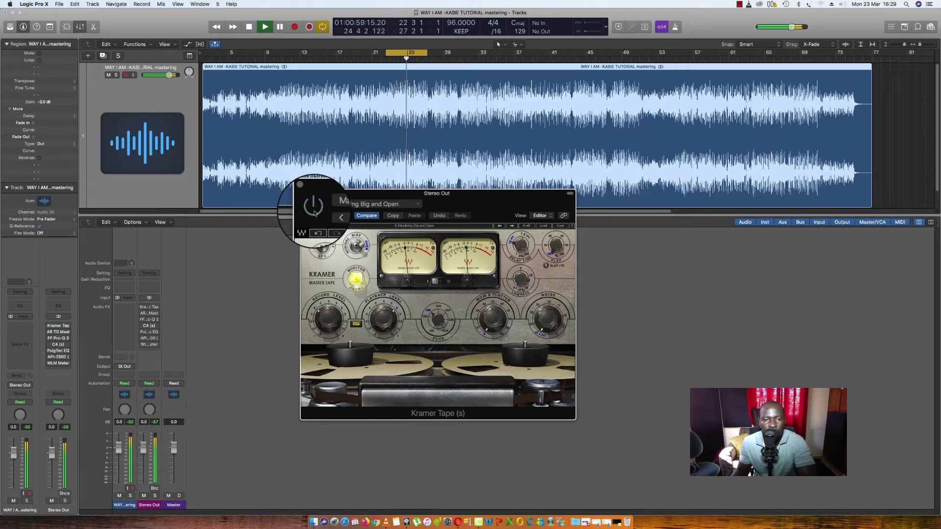
{"action": "left_click", "coordinate": [314, 212]}
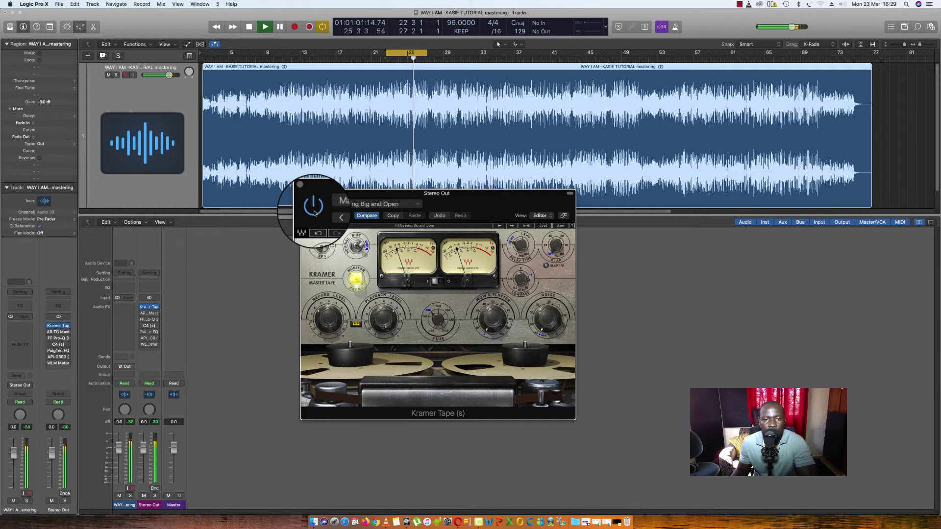
{"action": "key", "text": "space"}
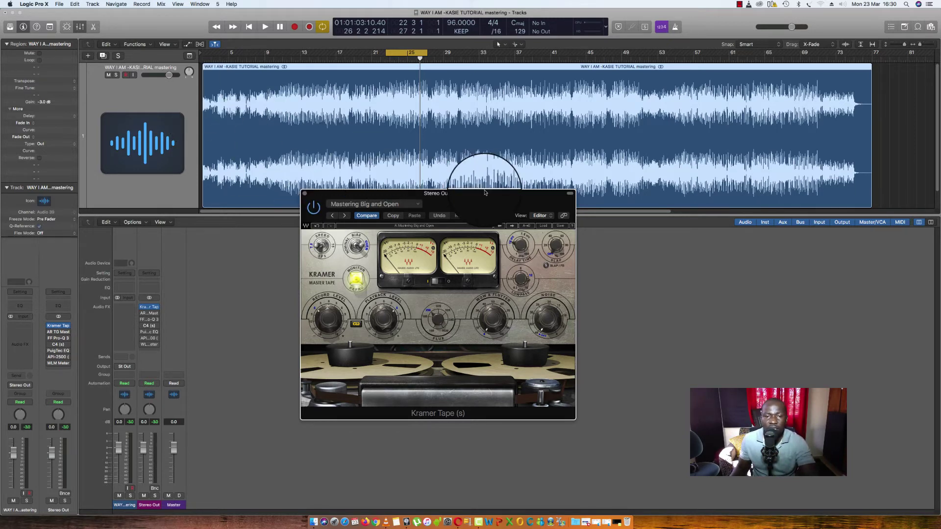
Audition the Mastering Big and Open preset again over the cycled section, toggling Kramer Tape's bypass and leaving the plug-in on.
{"action": "left_click_drag", "start_coordinate": [472, 199], "coordinate": [468, 192]}
{"action": "key", "text": "space"}
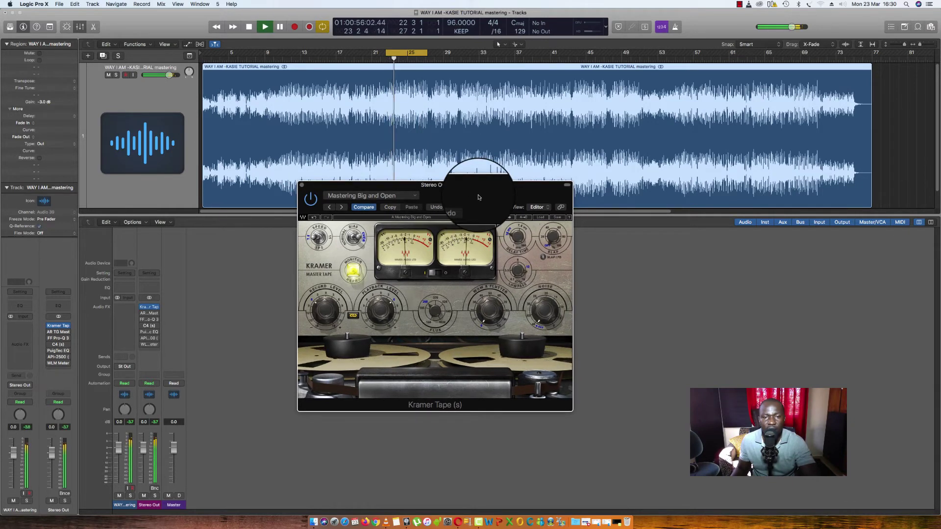
{"action": "left_click", "coordinate": [310, 198]}
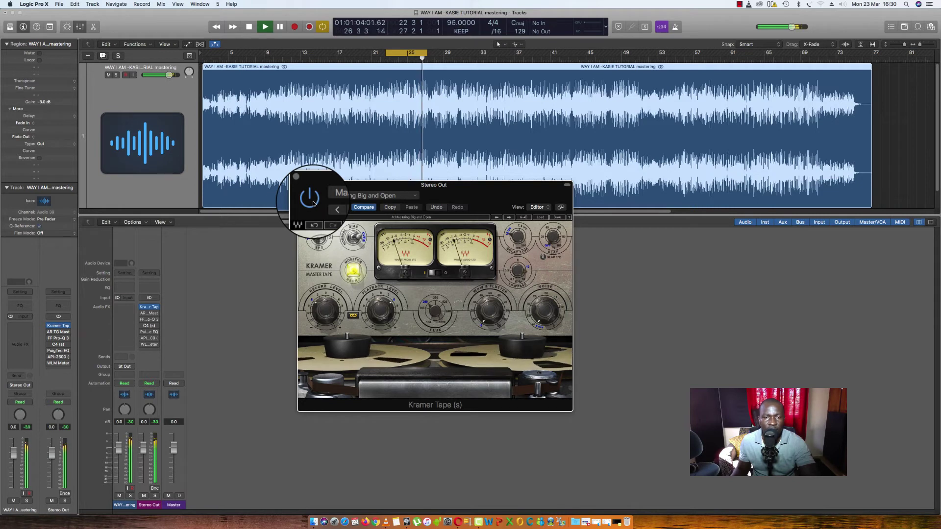
{"action": "key", "text": "space"}
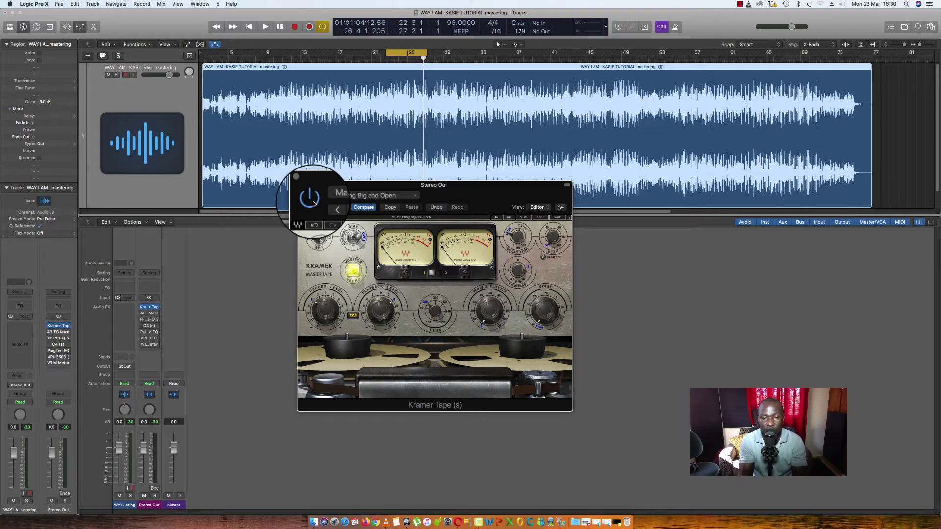
Load the Mastering Clean and Open factory preset in Kramer Tape.
{"action": "left_click_drag", "start_coordinate": [464, 190], "coordinate": [441, 182]}
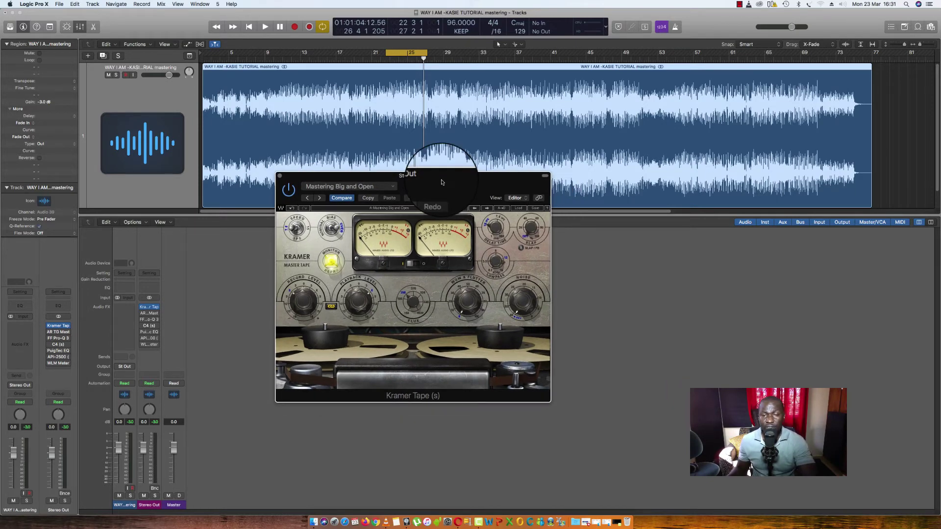
{"action": "left_click", "coordinate": [517, 208]}
{"action": "mouse_move", "coordinate": [565, 284]}
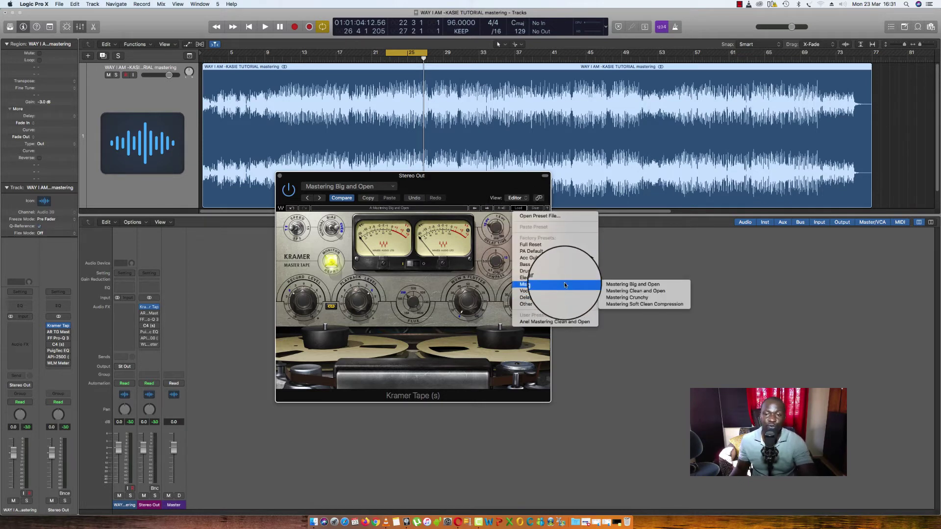
{"action": "left_click", "coordinate": [646, 292]}
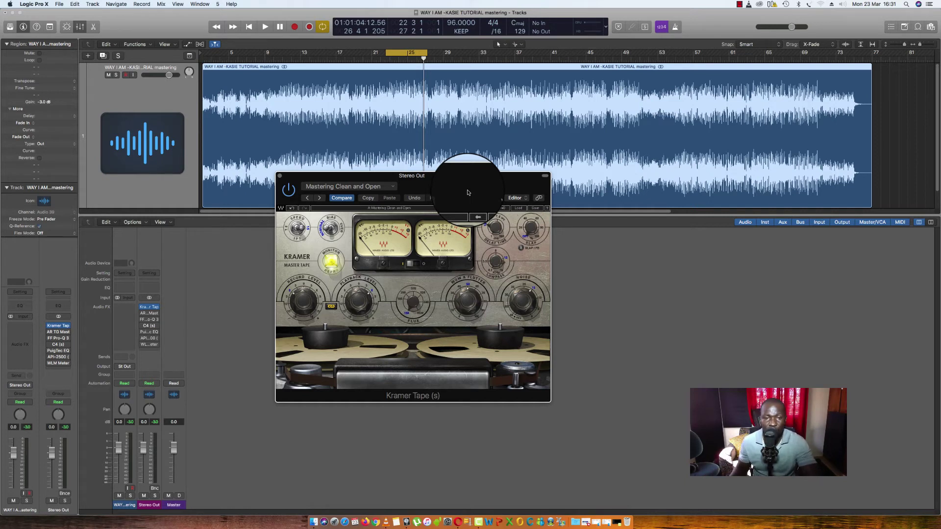
Play the cycled section and compare the Mastering Clean and Open preset with Kramer Tape bypassed, leaving the plug-in on.
{"action": "left_click_drag", "start_coordinate": [467, 192], "coordinate": [466, 209]}
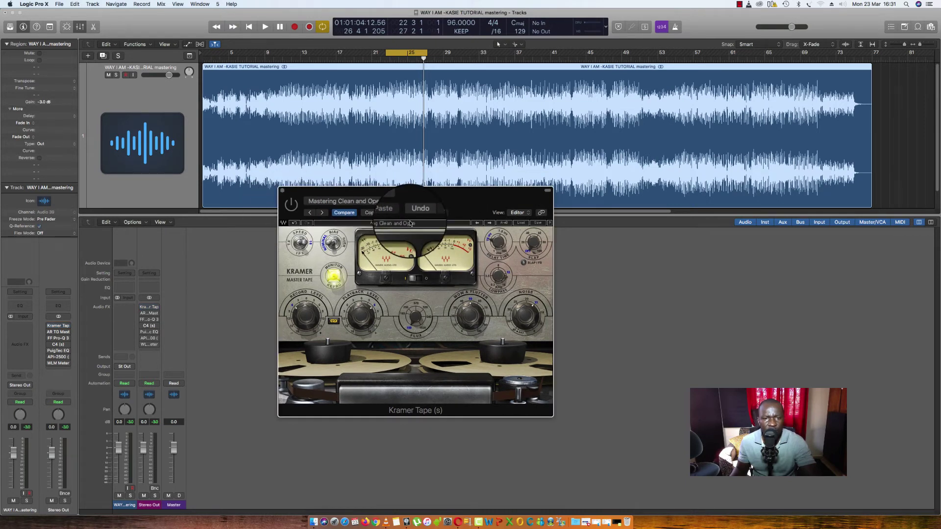
{"action": "key", "text": "space"}
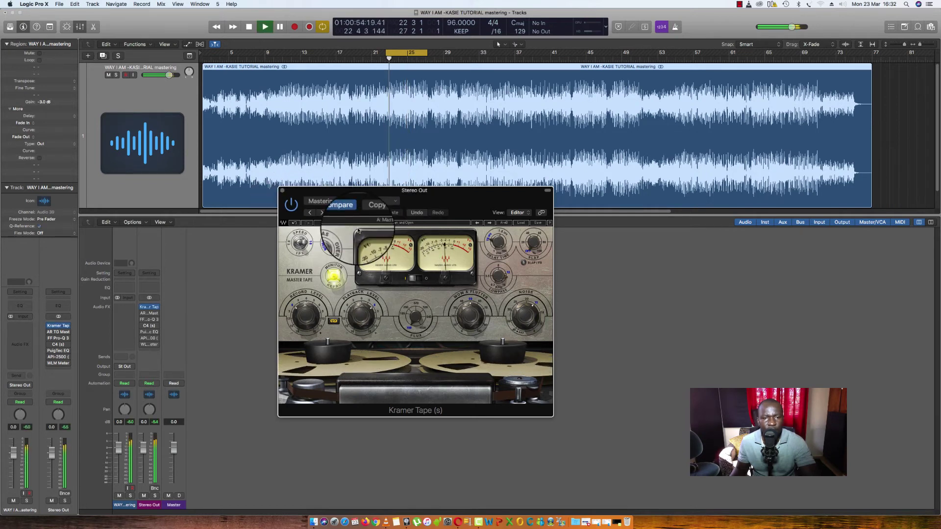
{"action": "left_click", "coordinate": [290, 202]}
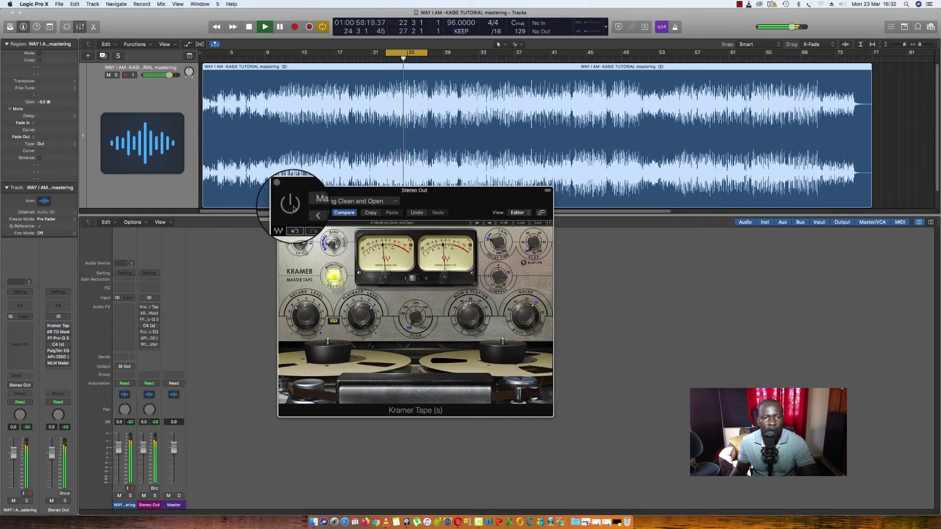
{"action": "left_click", "coordinate": [293, 208]}
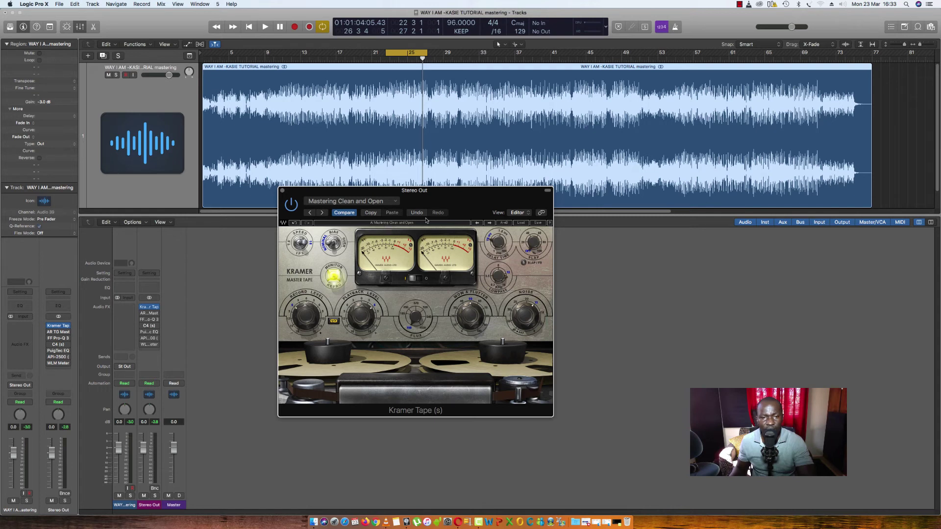
Switch Kramer Tape to its B setup and load the Mastering Big and Open factory preset there.
{"action": "left_click", "coordinate": [380, 225]}
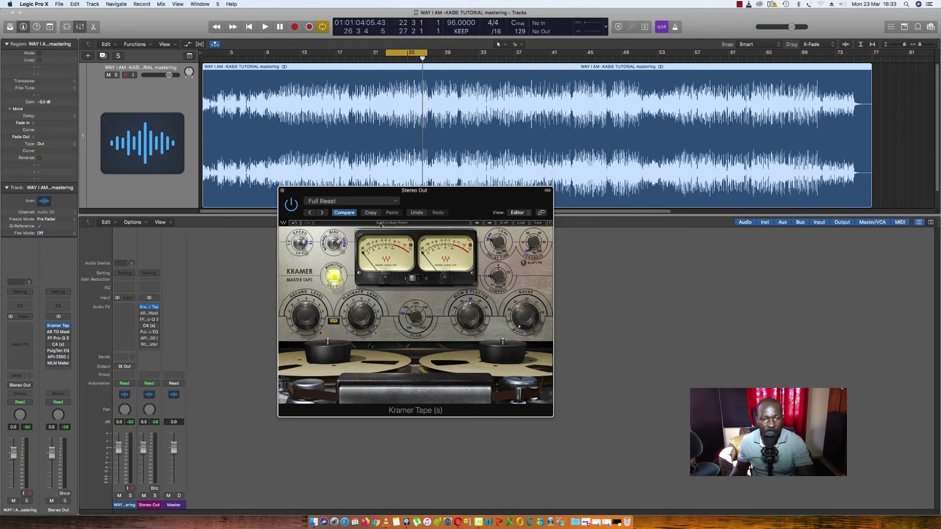
{"action": "left_click", "coordinate": [527, 222]}
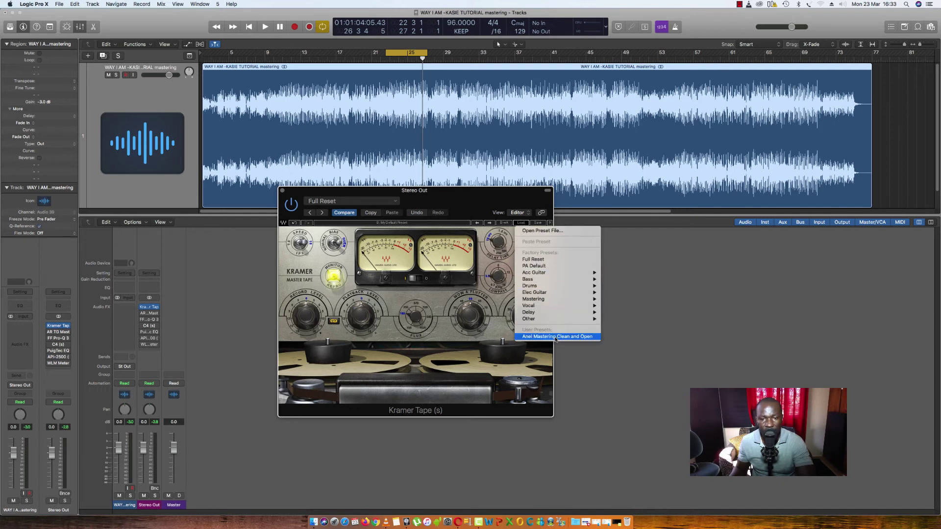
{"action": "mouse_move", "coordinate": [541, 298]}
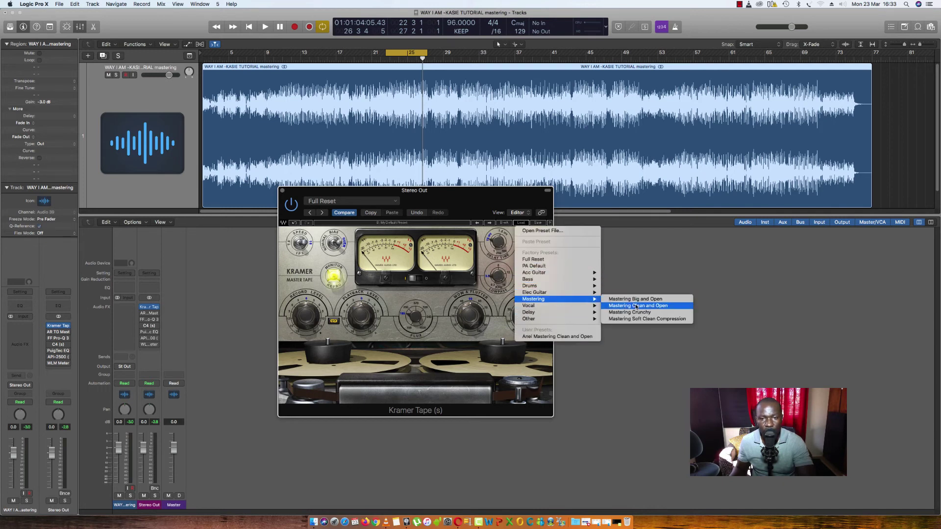
{"action": "left_click", "coordinate": [639, 299]}
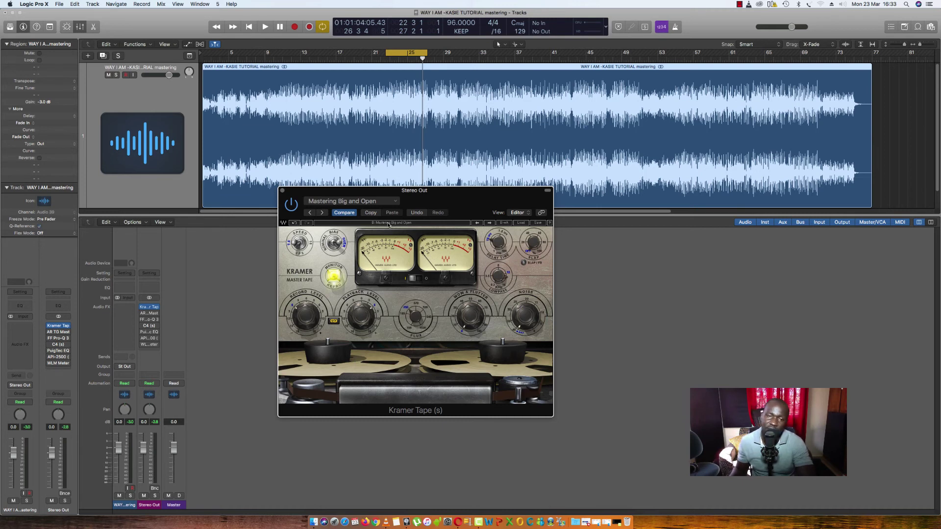
Play the cycled section while alternating between Kramer Tape's A and B setups to compare the two mastering presets.
{"action": "key", "text": "space"}
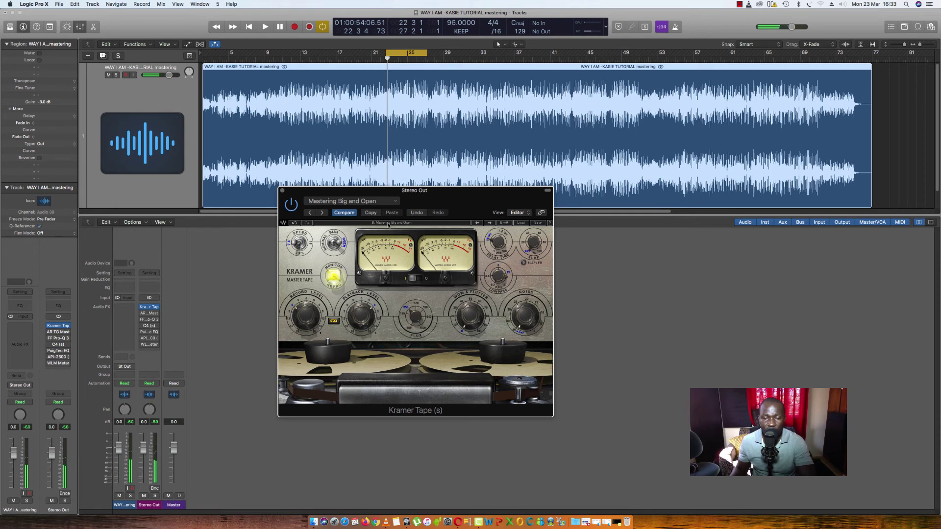
{"action": "key", "text": "space"}
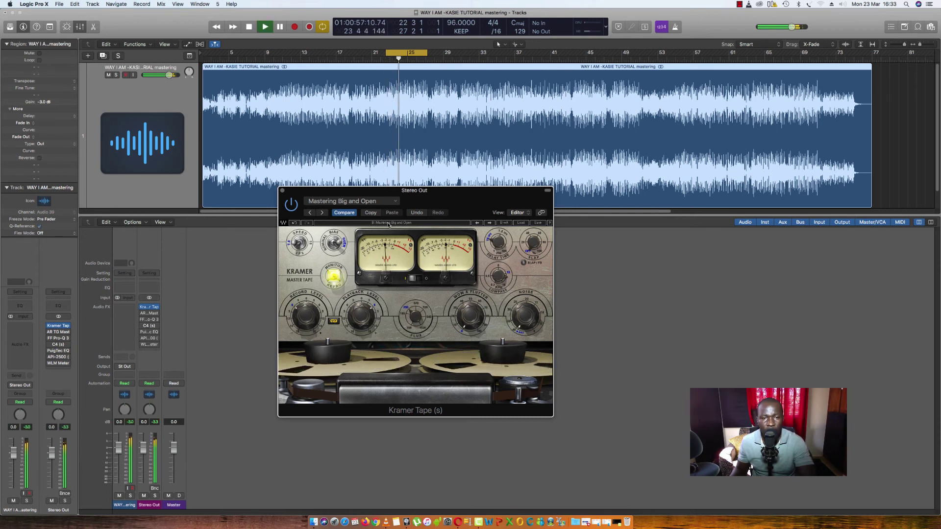
{"action": "left_click", "coordinate": [388, 224]}
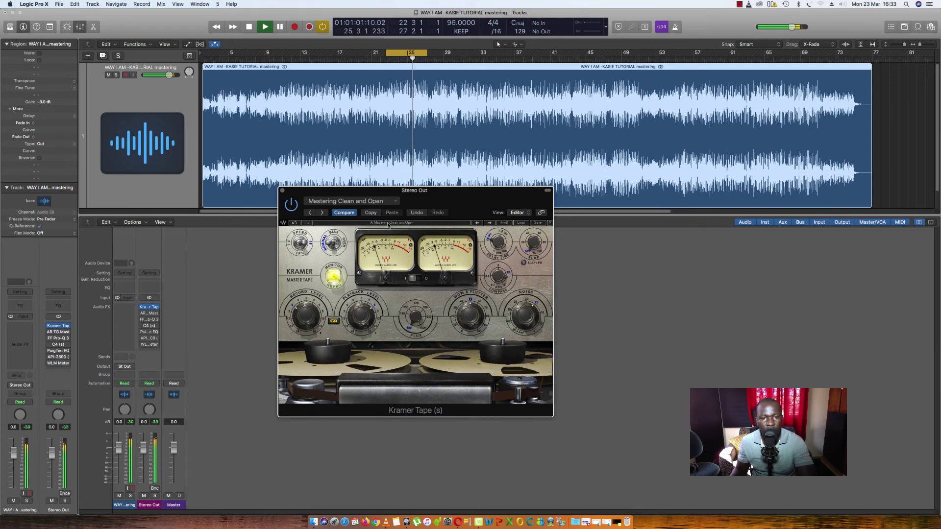
{"action": "left_click", "coordinate": [388, 224]}
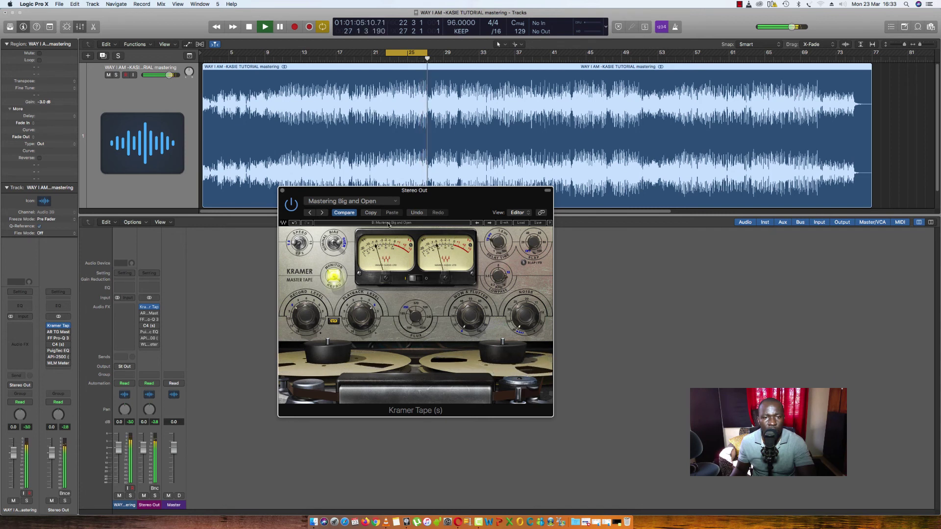
{"action": "left_click", "coordinate": [388, 224]}
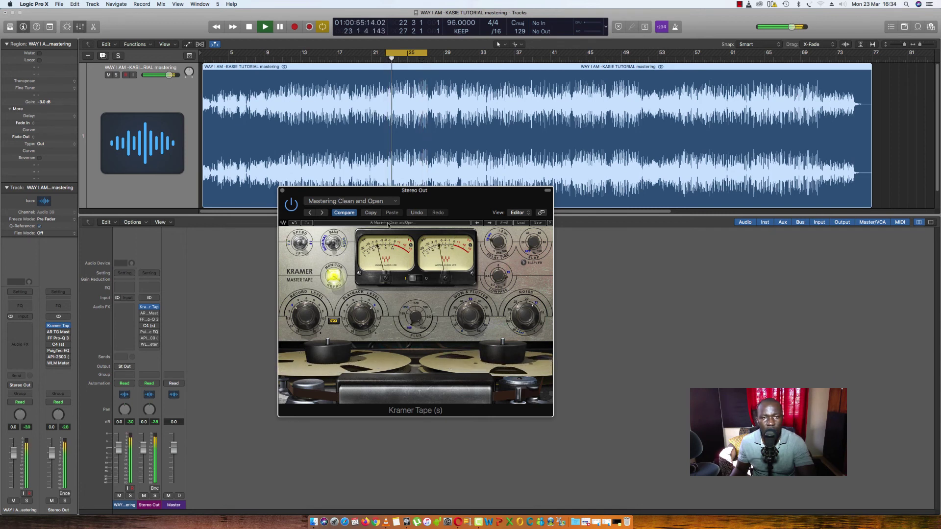
{"action": "left_click", "coordinate": [388, 224]}
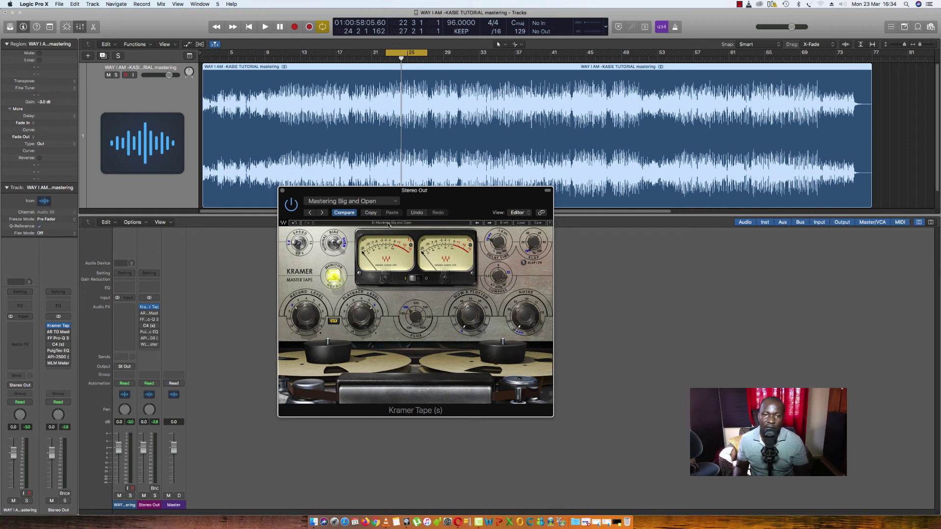
With playback stopped, switch Kramer Tape between its A and B setups, ending on setup A with Mastering Clean and Open.
{"action": "left_click", "coordinate": [388, 224]}
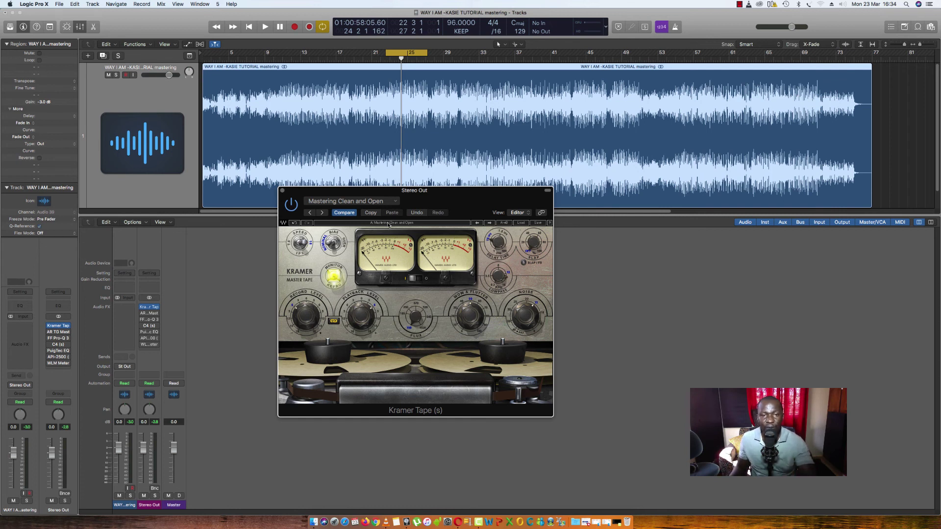
{"action": "left_click", "coordinate": [393, 226]}
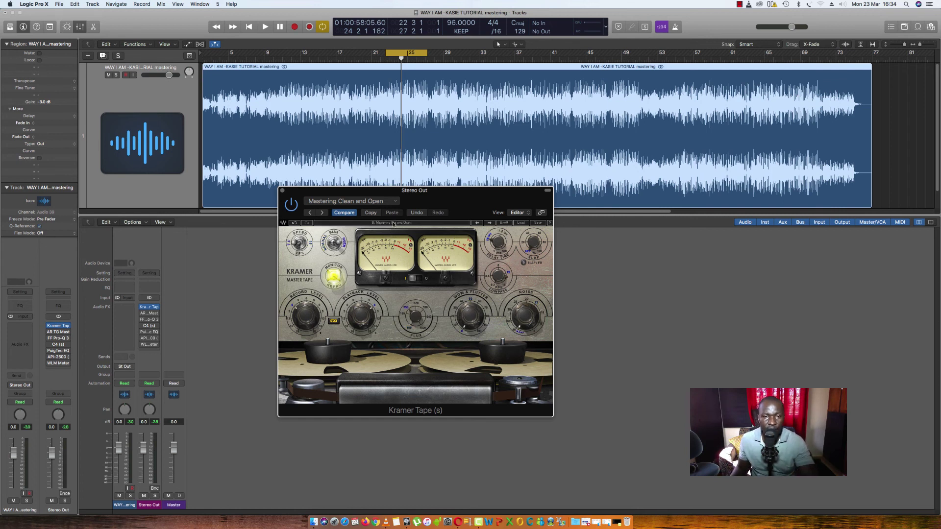
{"action": "left_click", "coordinate": [391, 224]}
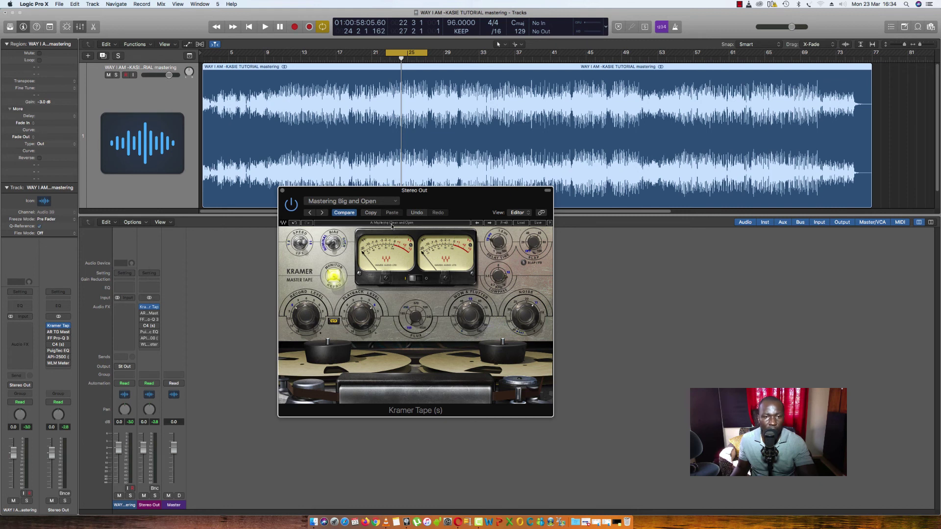
{"action": "left_click", "coordinate": [391, 224]}
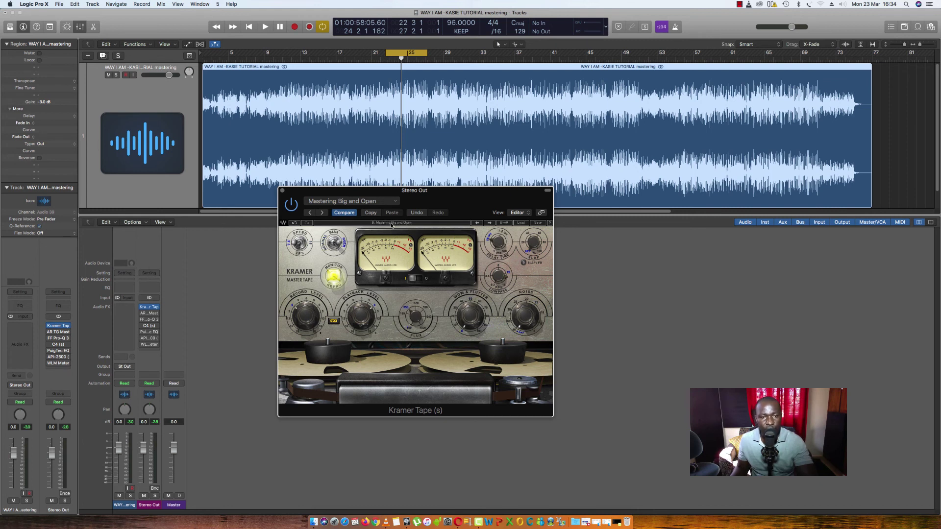
{"action": "left_click", "coordinate": [390, 224]}
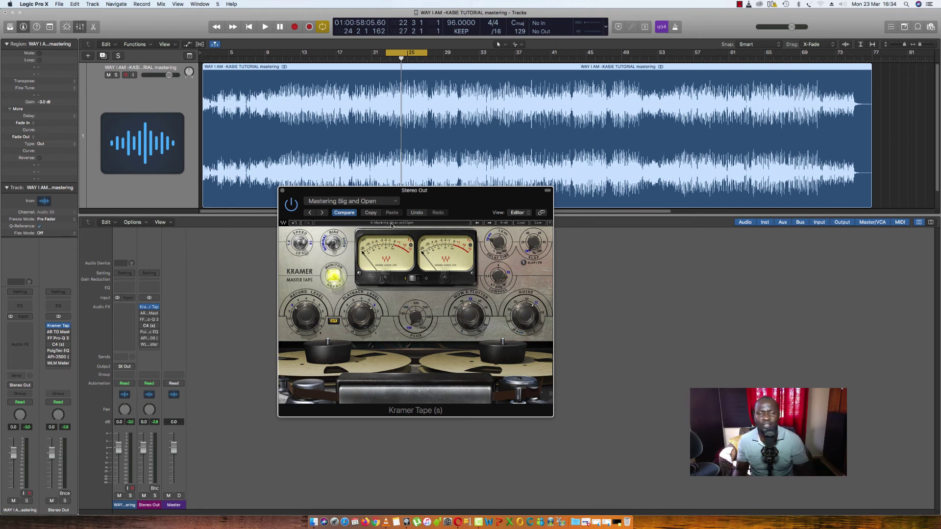